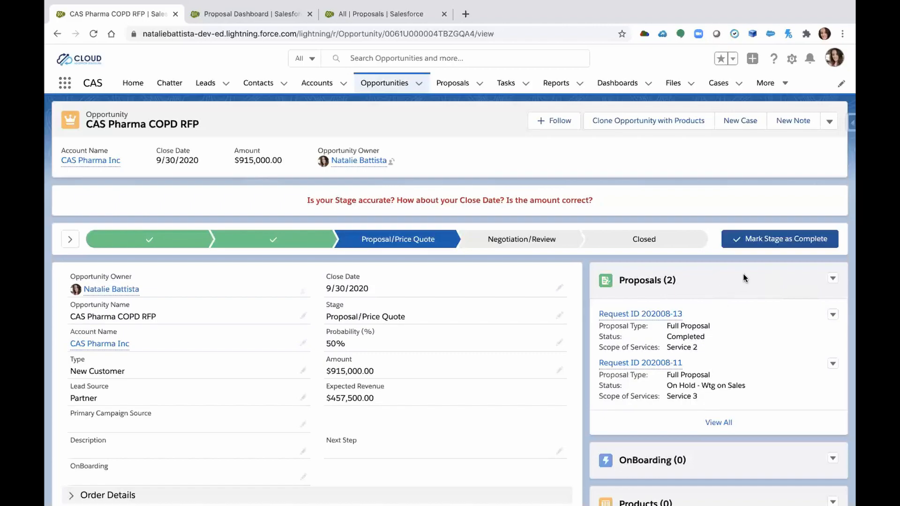
Step: Start a new proposal from the CAS Pharma COPD RFP opportunity and set its proposal type to Change Order
click(832, 280)
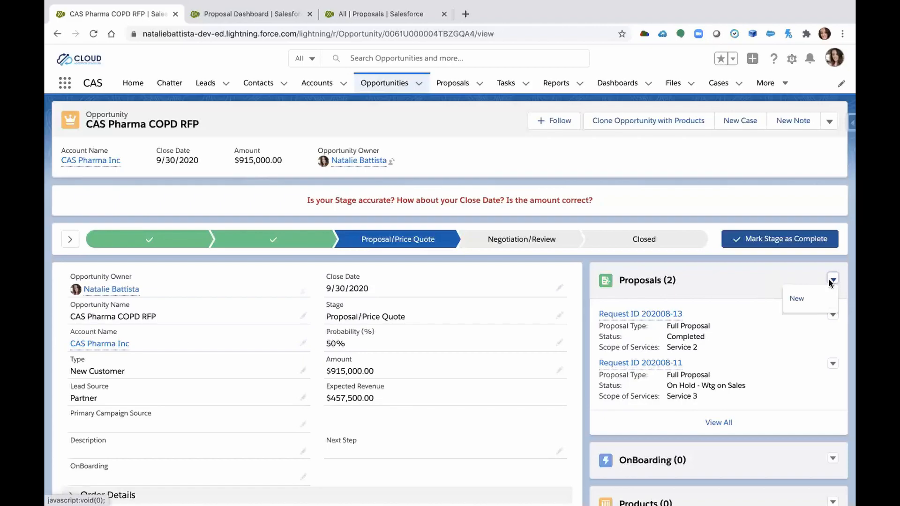
click(796, 300)
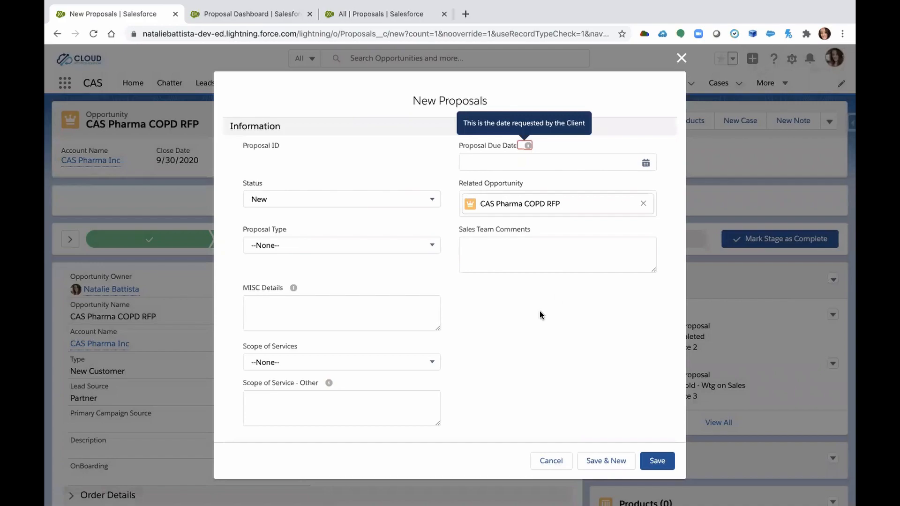
click(539, 310)
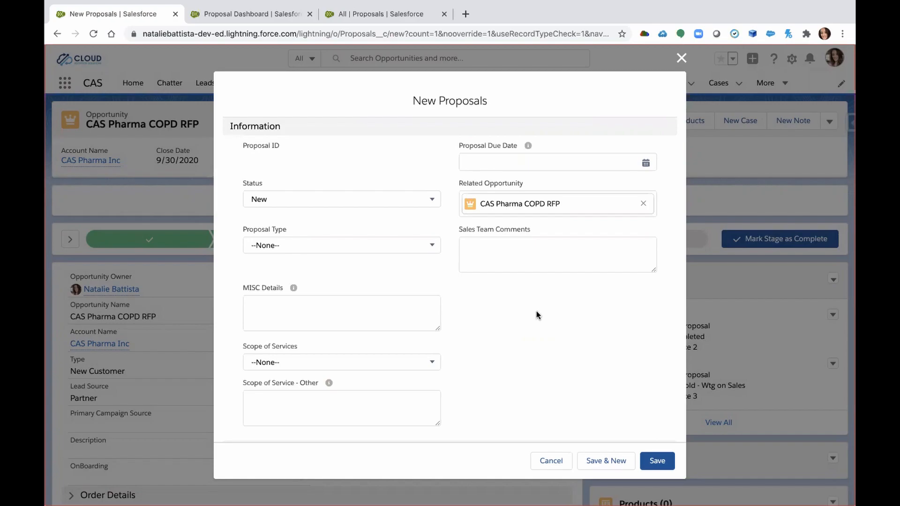
click(269, 200)
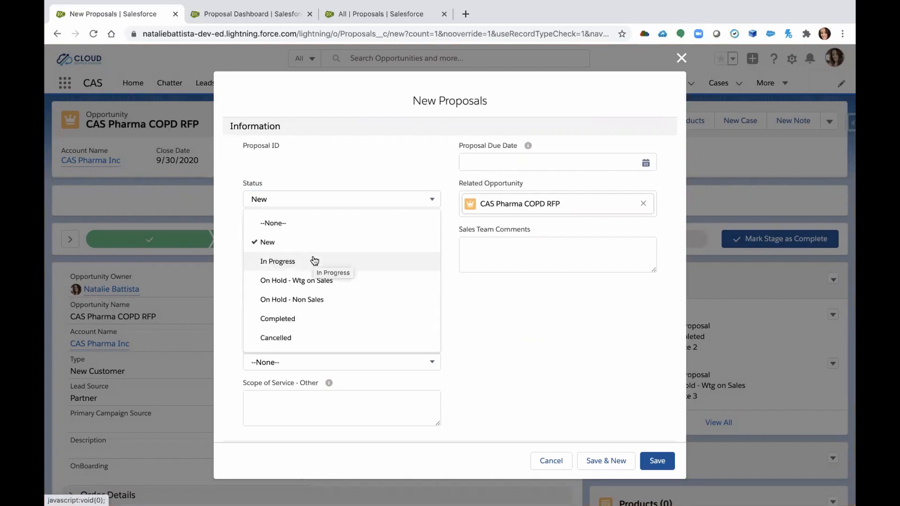
click(469, 292)
click(276, 245)
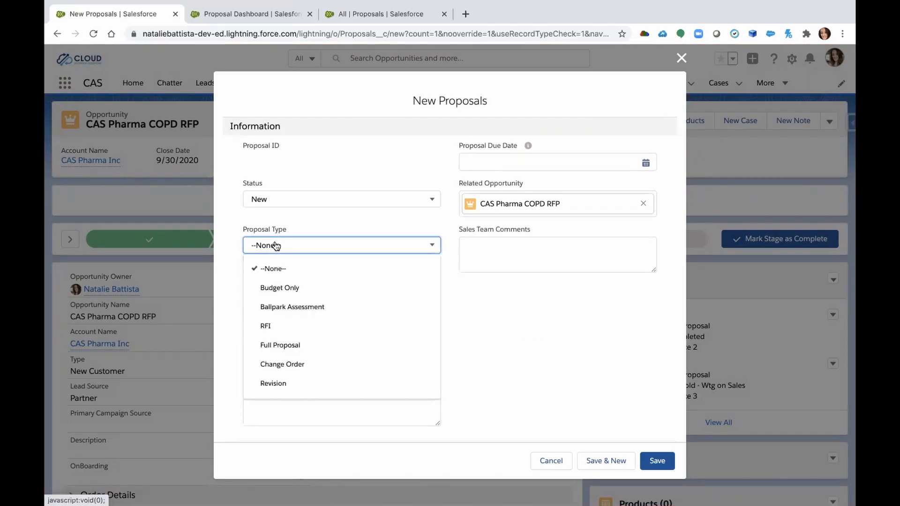
click(293, 365)
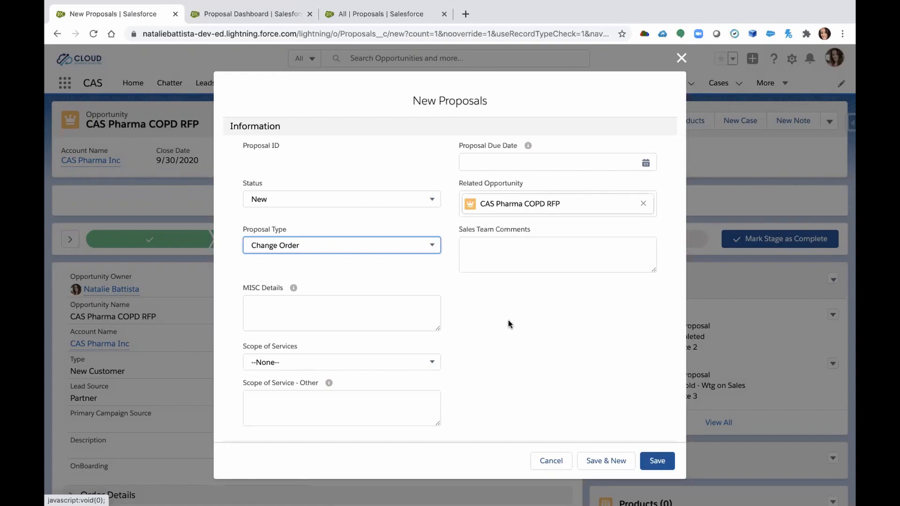
Step: Set the new proposal's due date to 9/4/2020
click(645, 163)
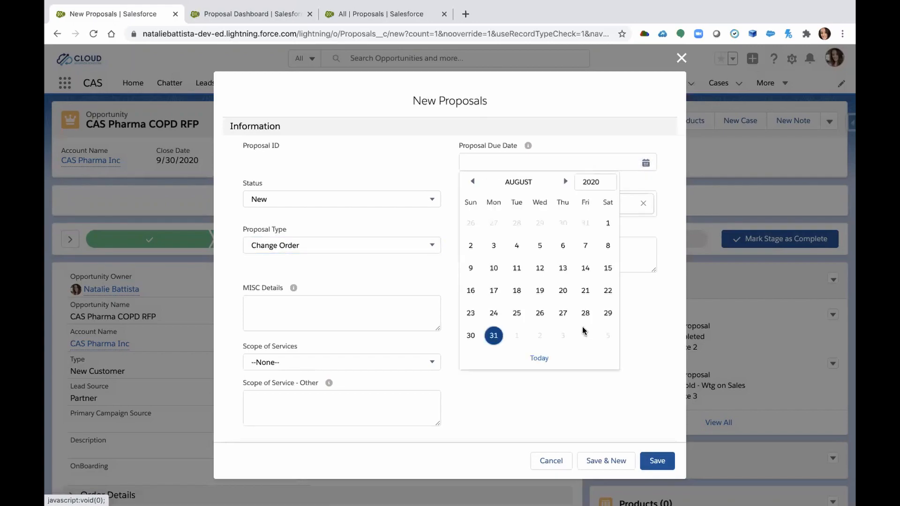
click(565, 181)
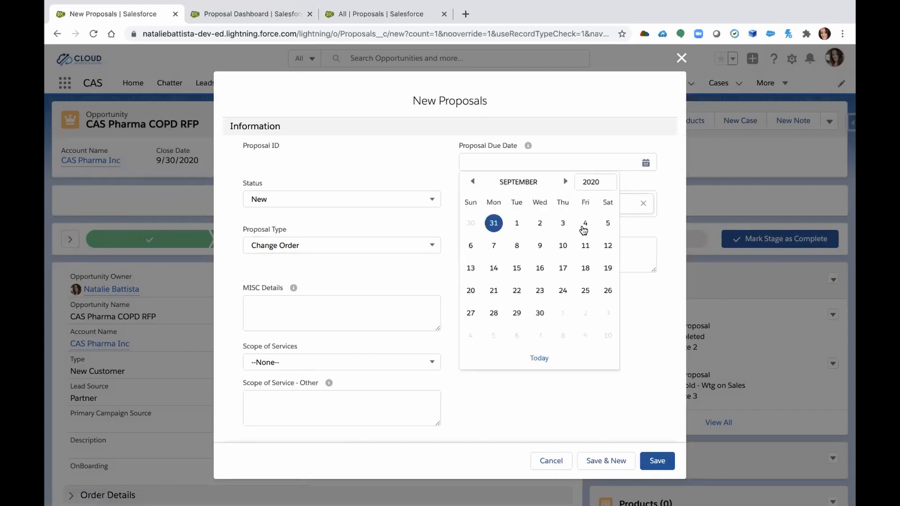
click(585, 223)
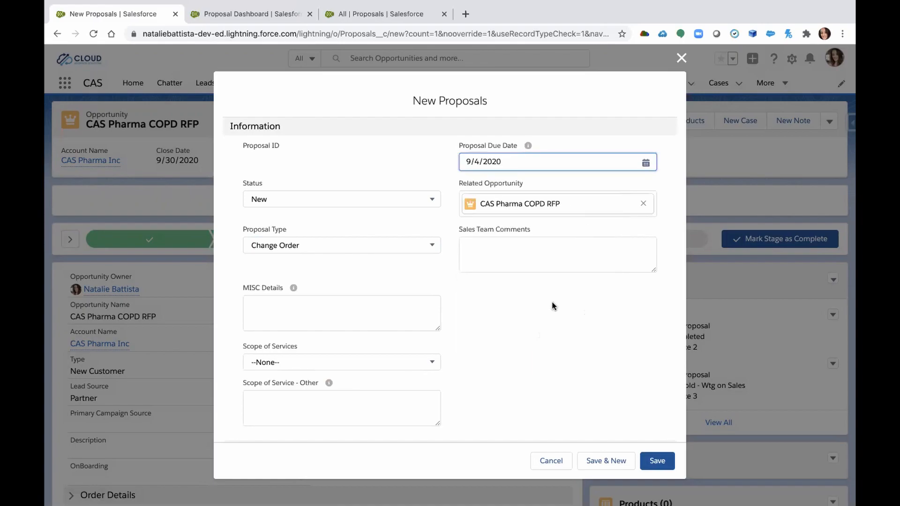
click(526, 315)
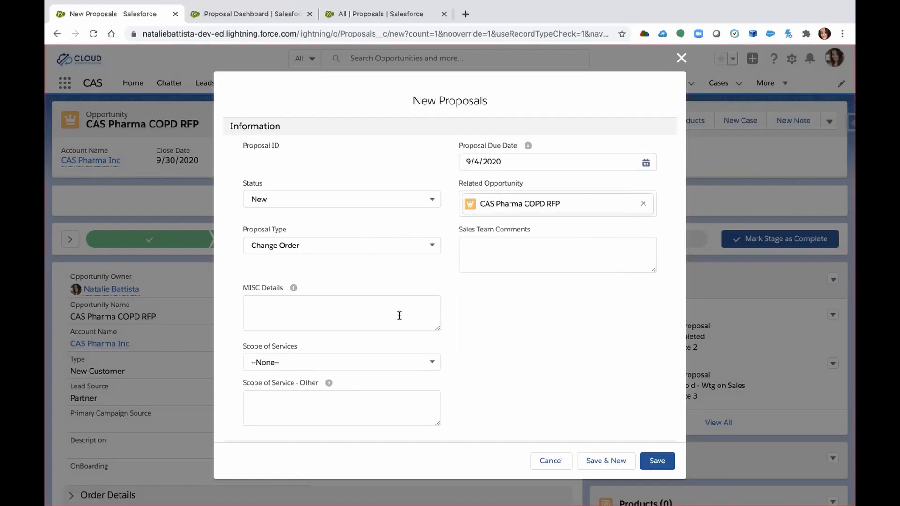
Step: Enter the sales team comment "Requesting a change order due to protocol update."
click(476, 252)
text(Requesting)
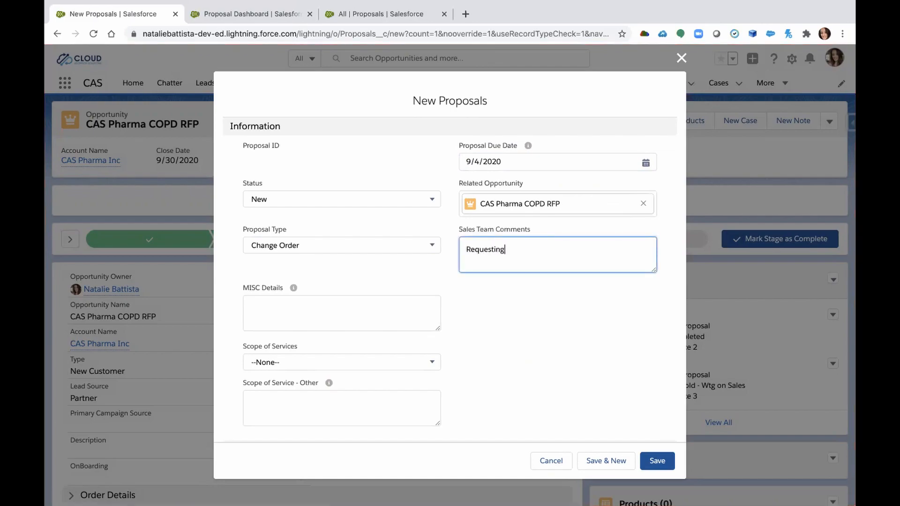
text( a change order due to protocol update.)
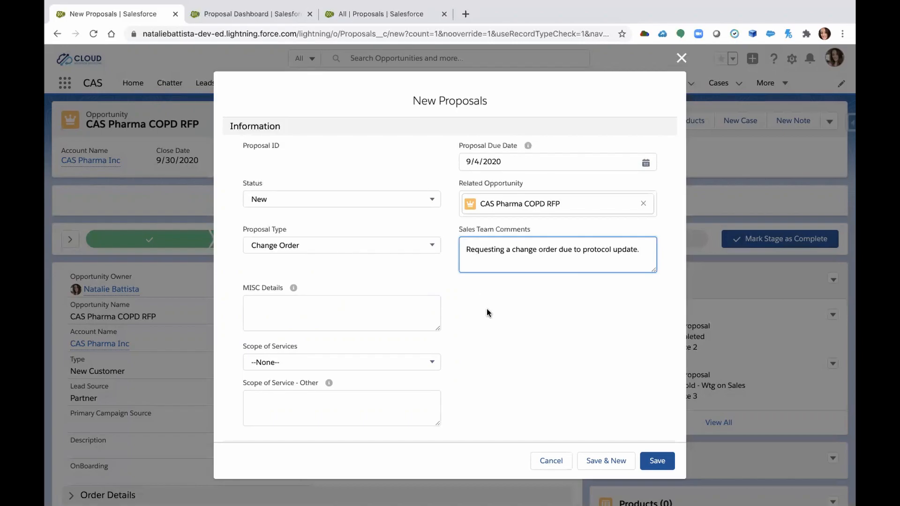
Step: Set the scope of services to Service 1 and save the new proposal
scroll(486, 308, down, 3)
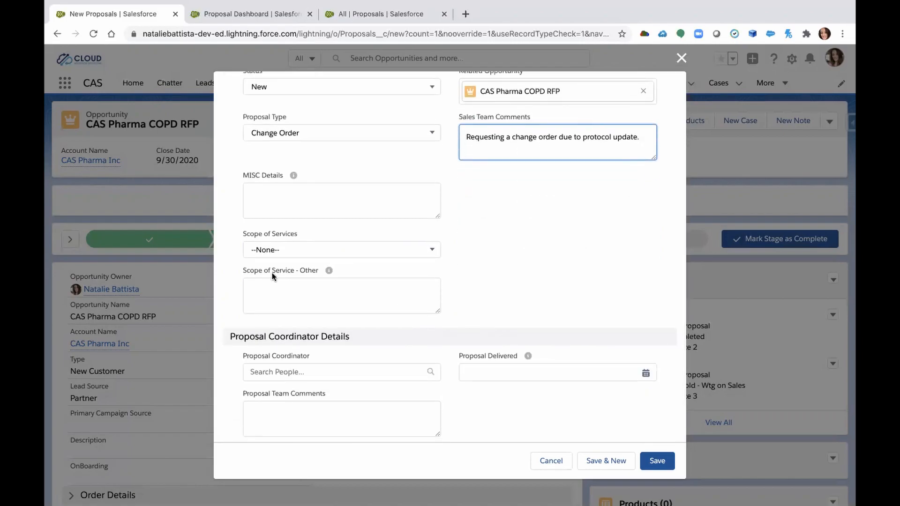
click(257, 250)
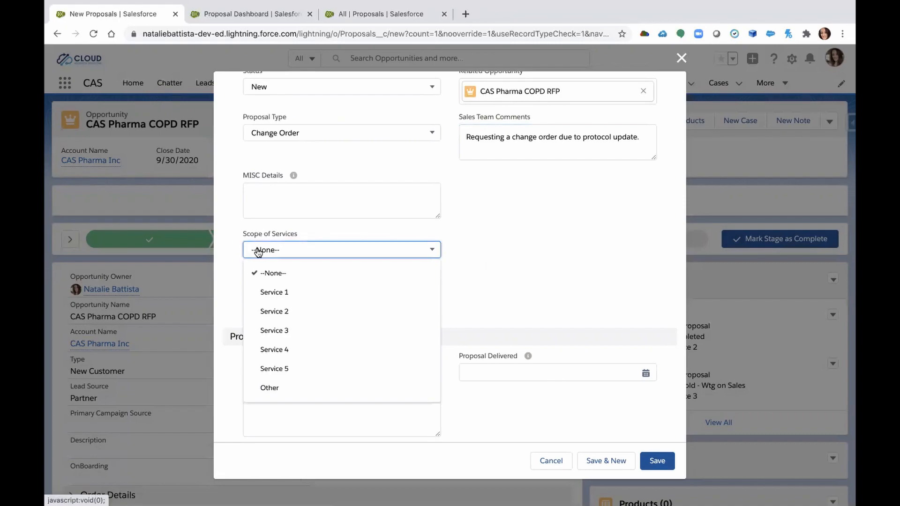
click(269, 293)
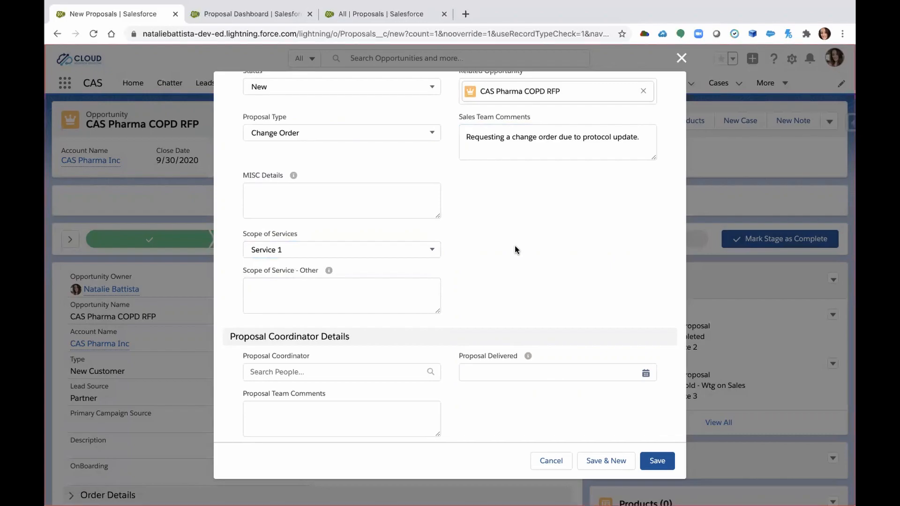
click(657, 461)
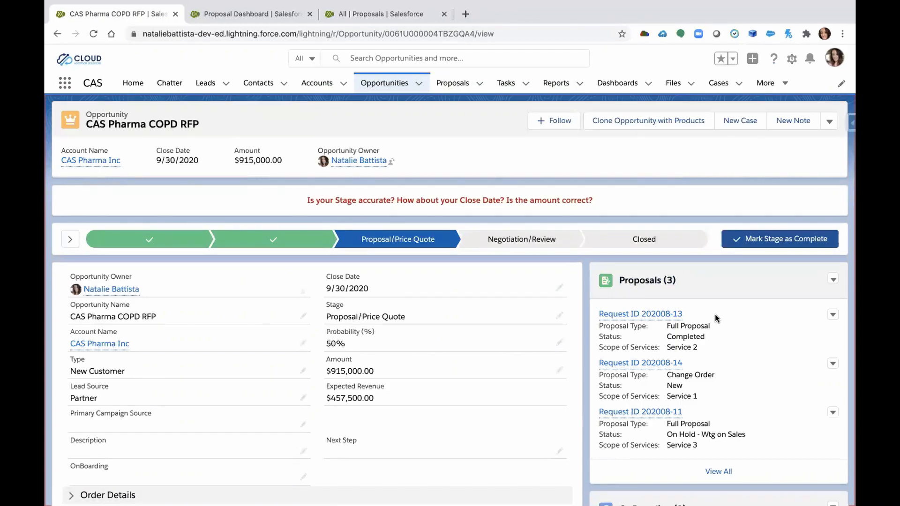
Step: Open the new Change Order proposal from the opportunity's proposals list and fill in the proposal coordinator's name
click(657, 364)
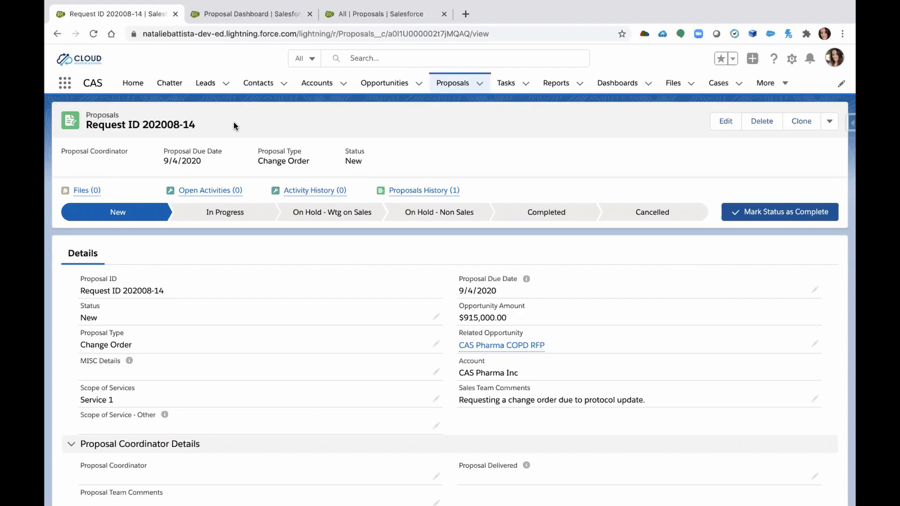
scroll(233, 122, down, 3)
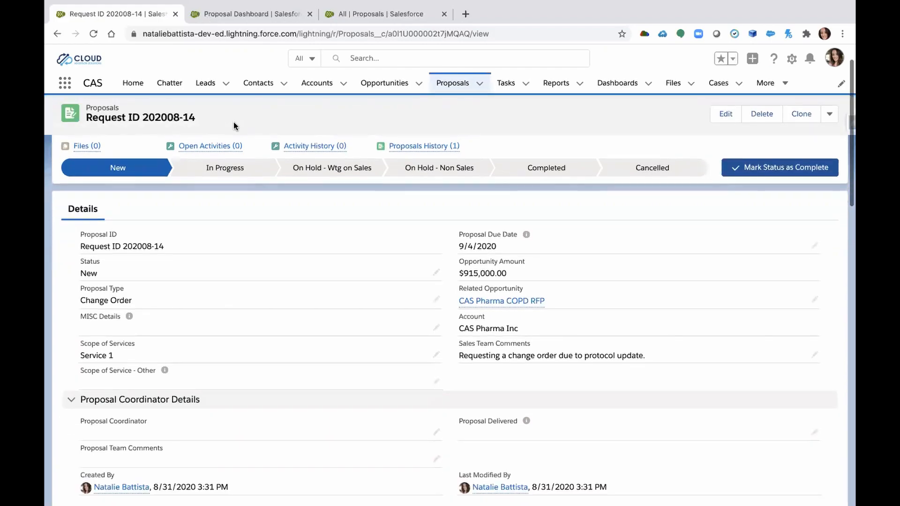
scroll(233, 126, down, 5)
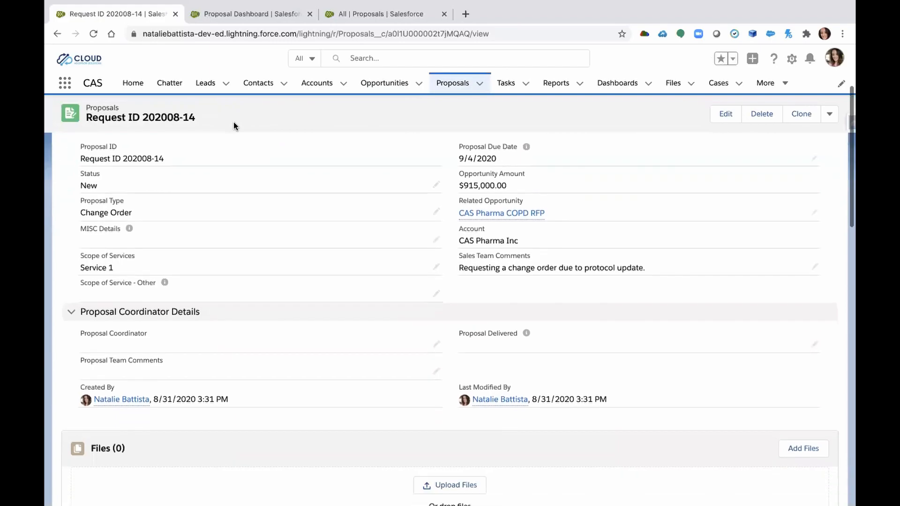
scroll(234, 124, down, 2)
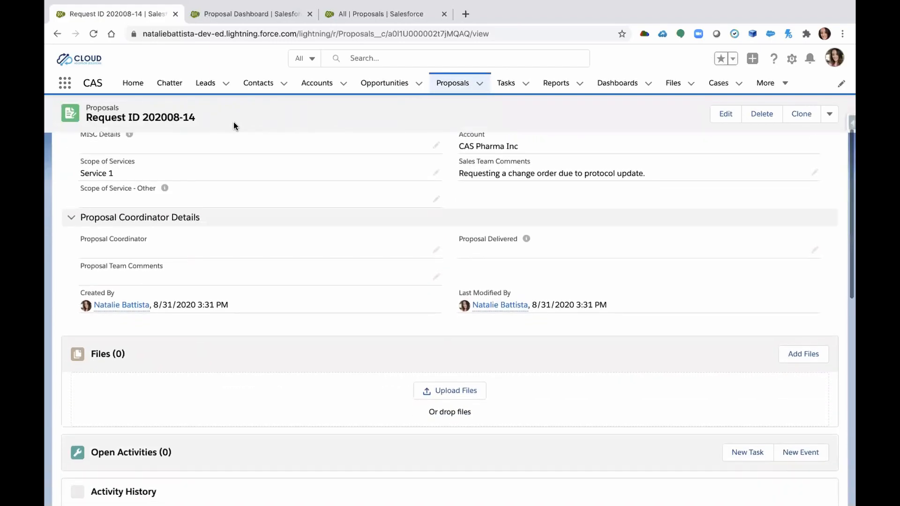
scroll(233, 122, down, 3)
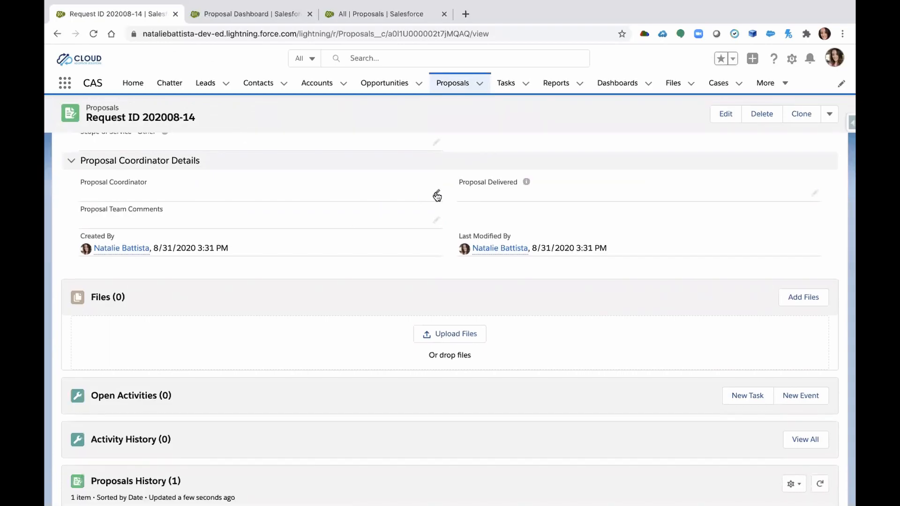
click(436, 194)
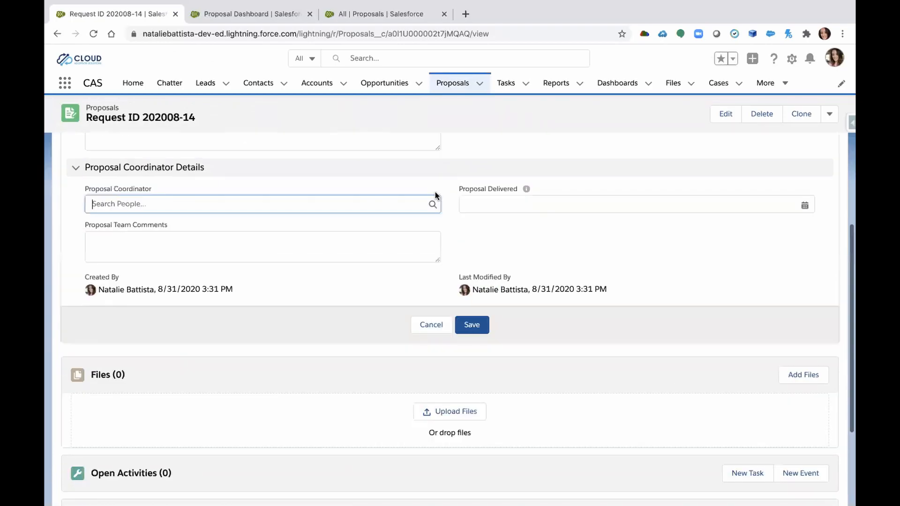
click(202, 204)
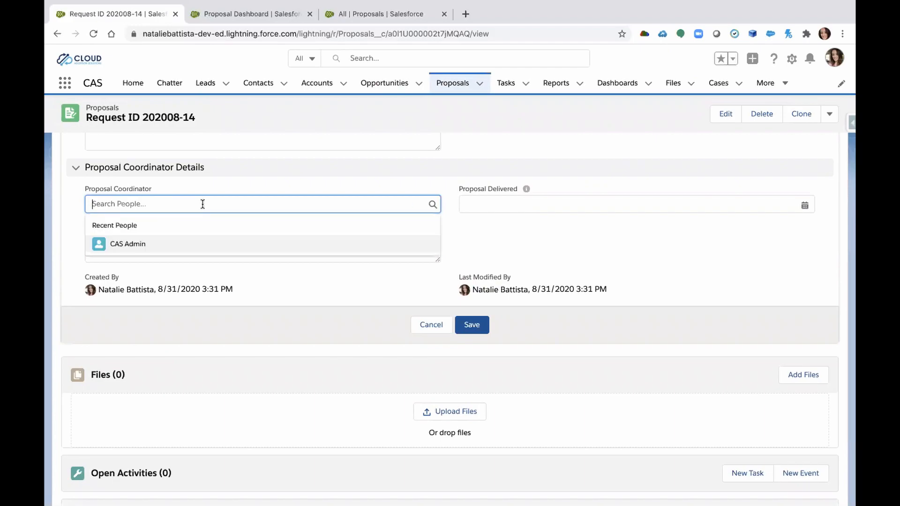
text(nat)
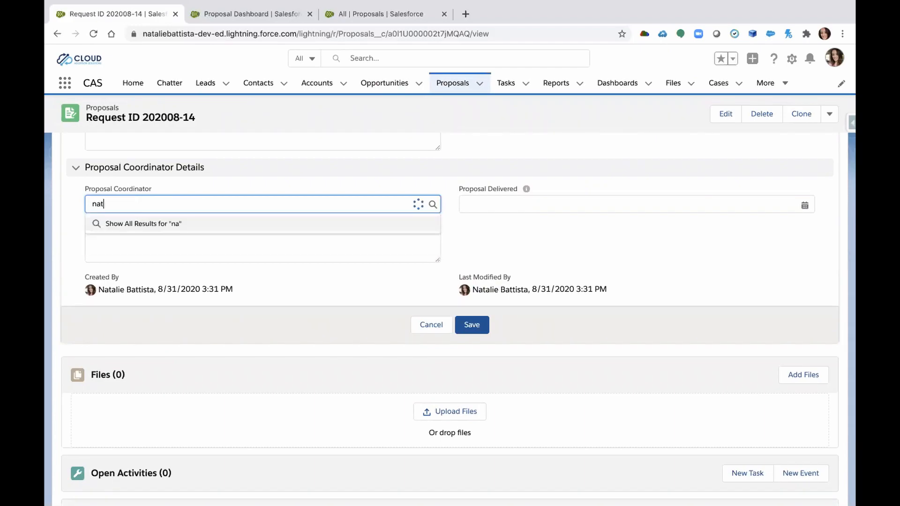
click(160, 241)
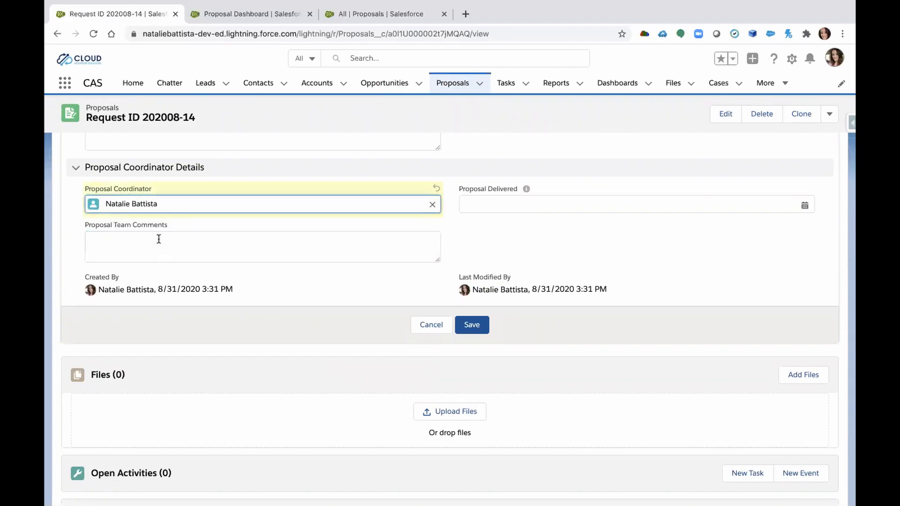
click(475, 238)
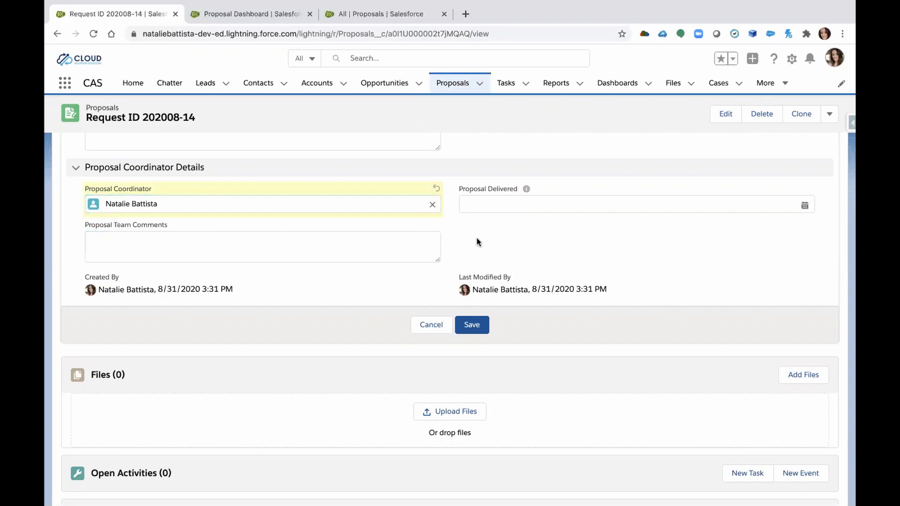
Step: Set the Proposal Delivered date to 9/3/2020 and save the proposal record
click(804, 205)
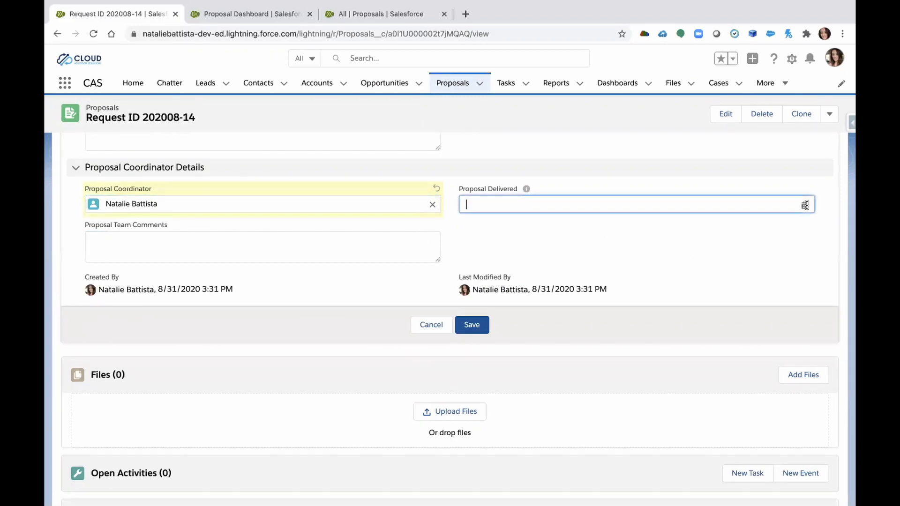
click(764, 226)
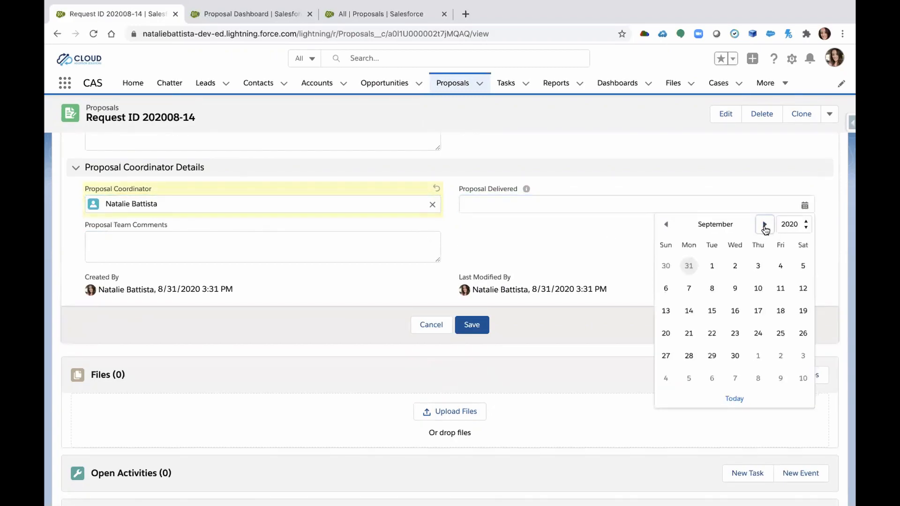
click(758, 266)
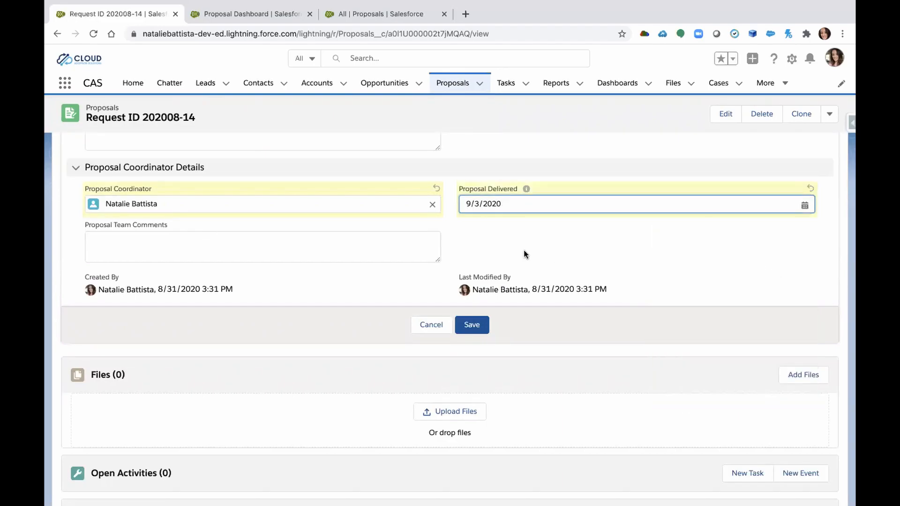
click(474, 325)
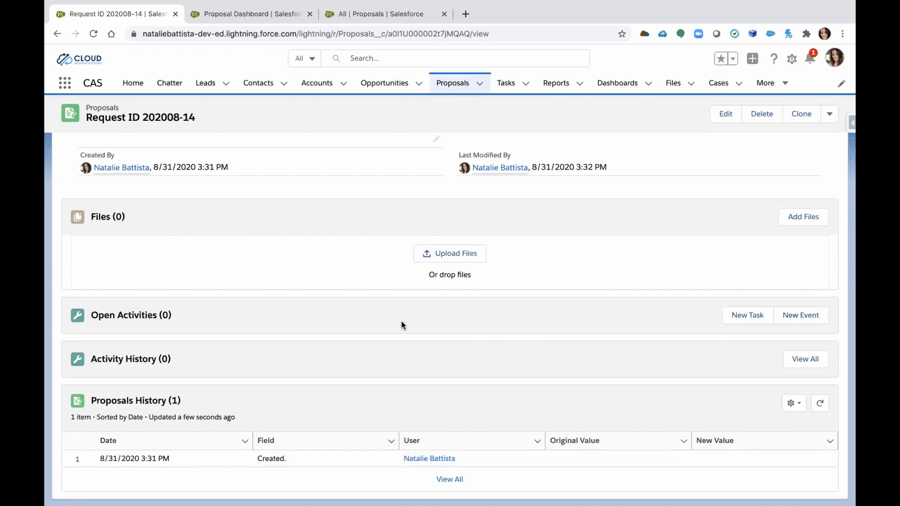
Step: Preview the In Progress and both On Hold stages of the proposal's status path, and mark Completed as the current status
scroll(401, 321, up, 4)
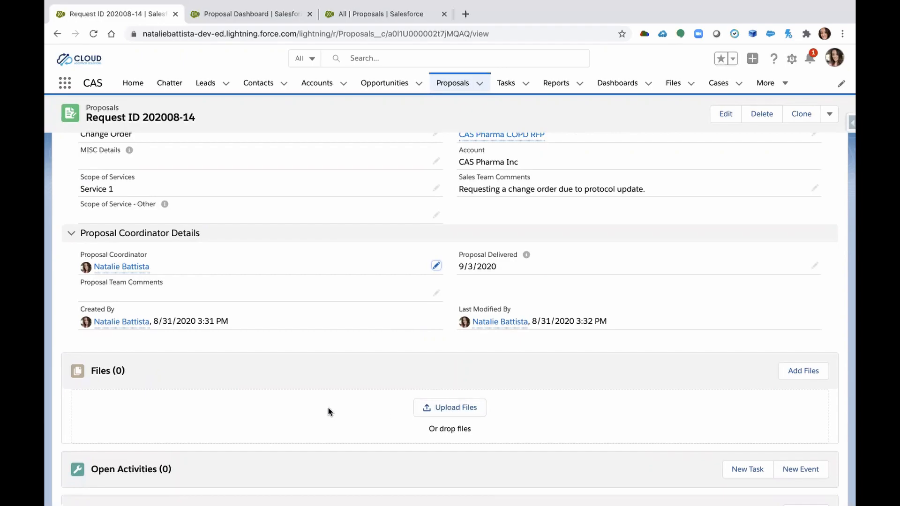
scroll(328, 412, up, 5)
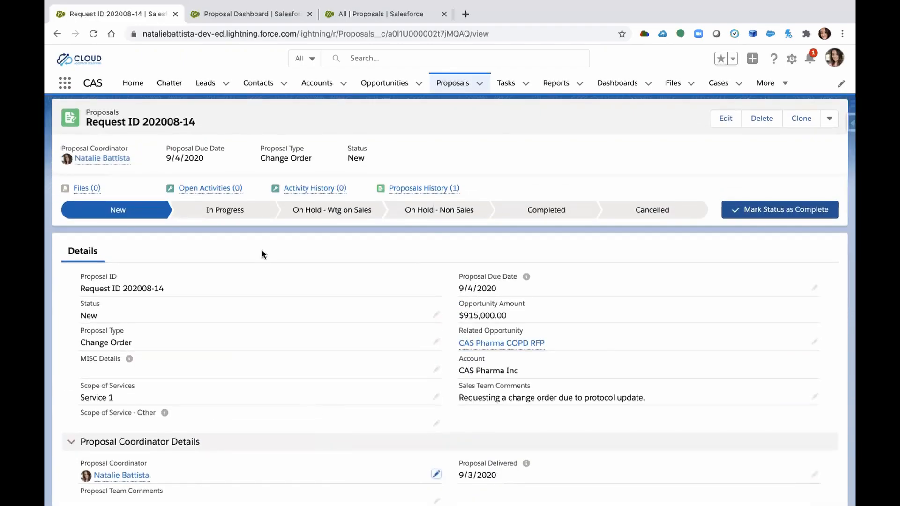
click(252, 213)
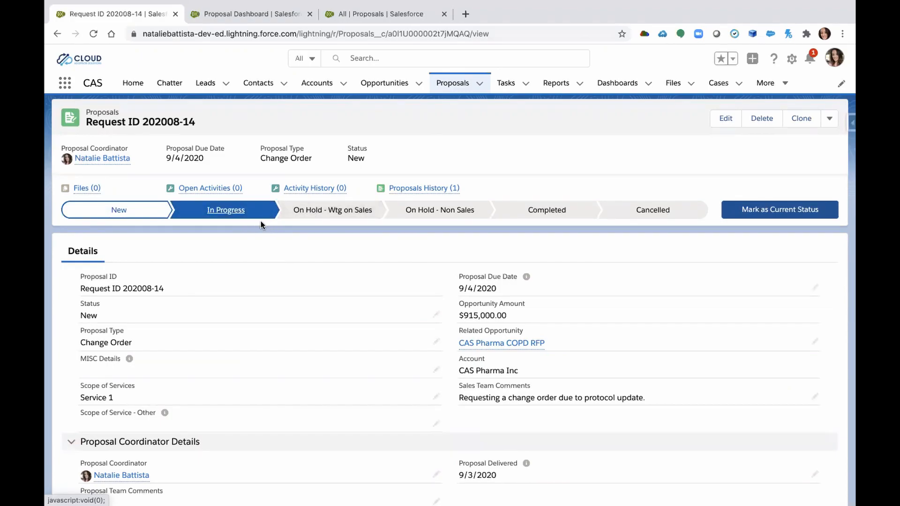
click(335, 211)
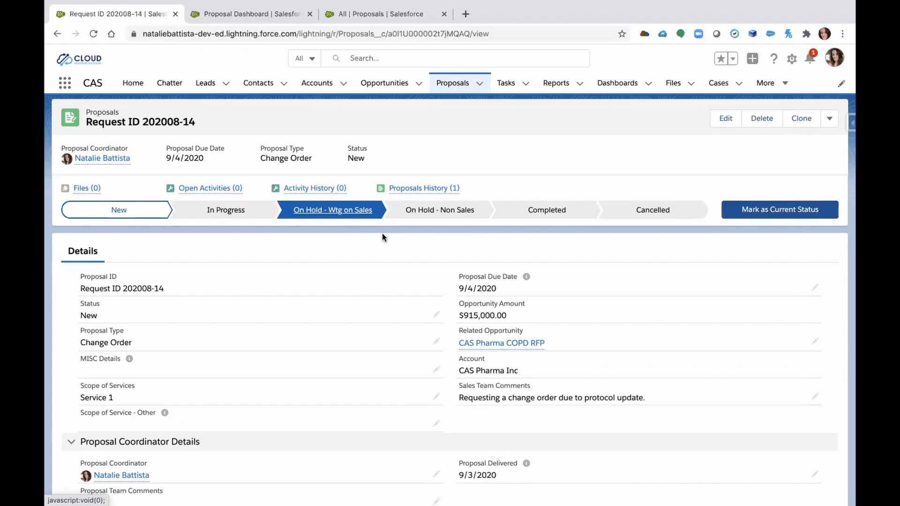
click(453, 216)
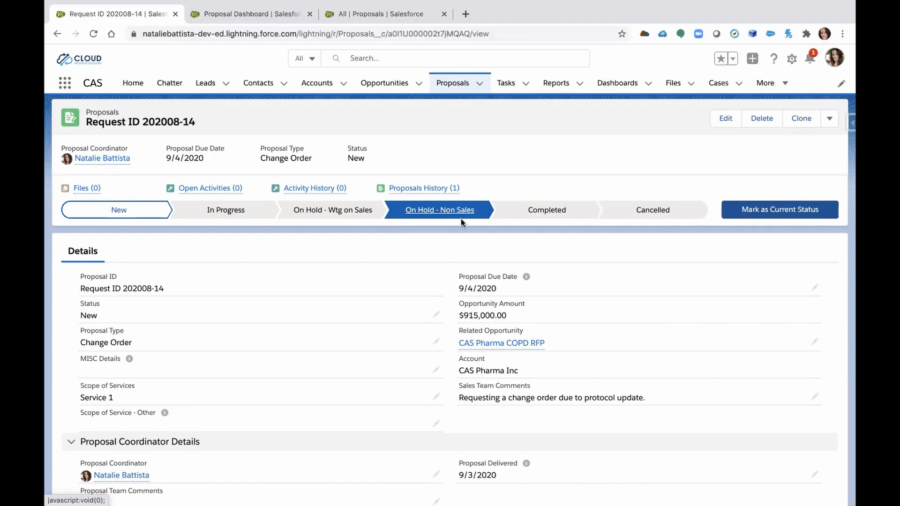
click(551, 211)
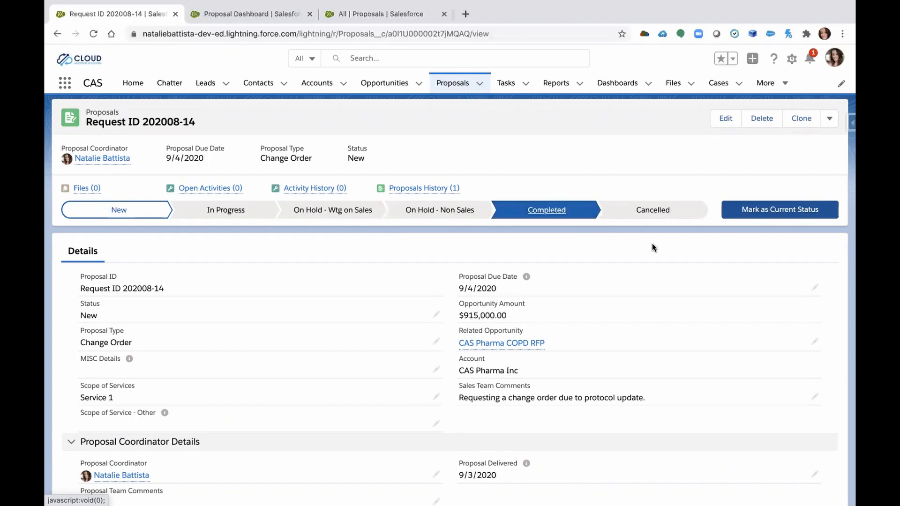
click(760, 213)
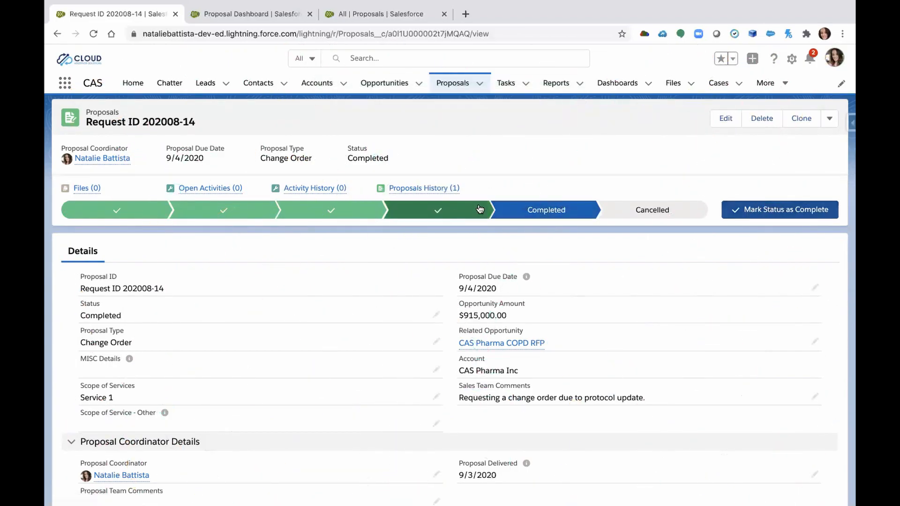
Step: Check the latest proposal notifications and bring up the list of all proposals
click(812, 59)
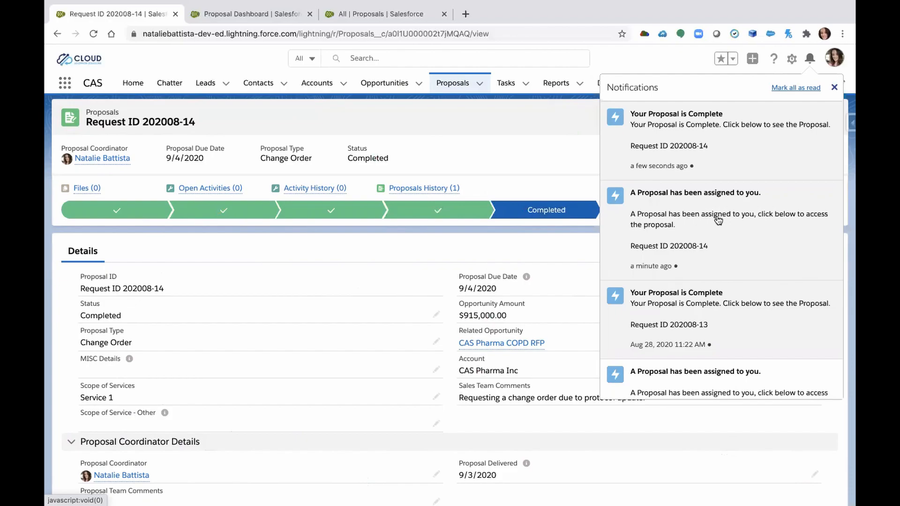
click(533, 125)
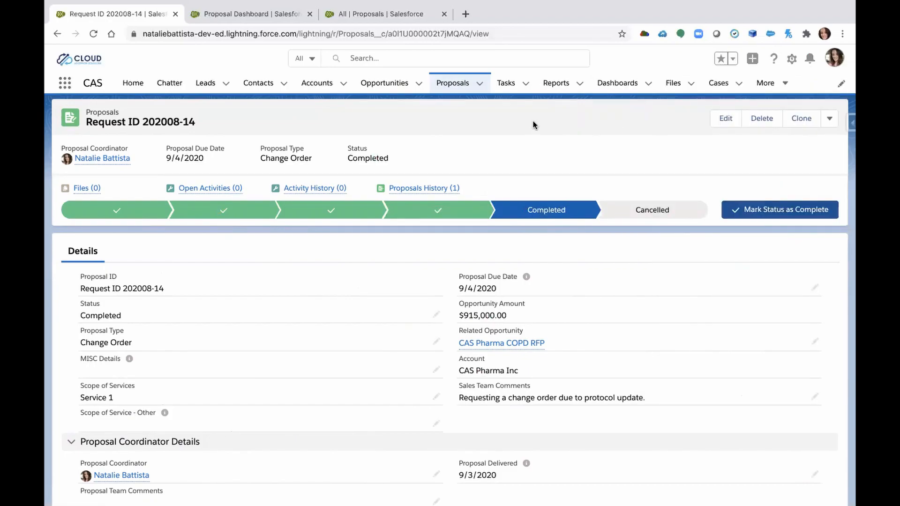
click(354, 18)
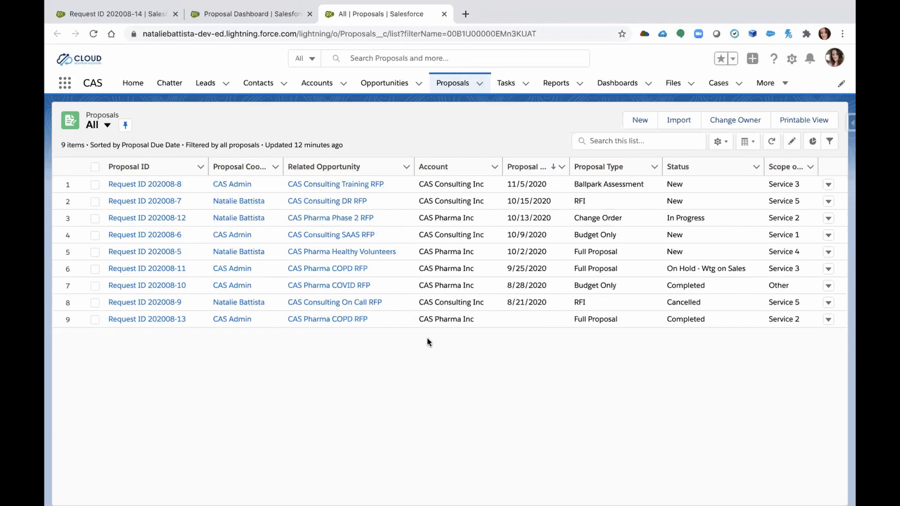
Step: Examine the Proposal Dashboard's breakdowns by status, type, due date and coordinator, along with the proposals created and proposal values
click(226, 17)
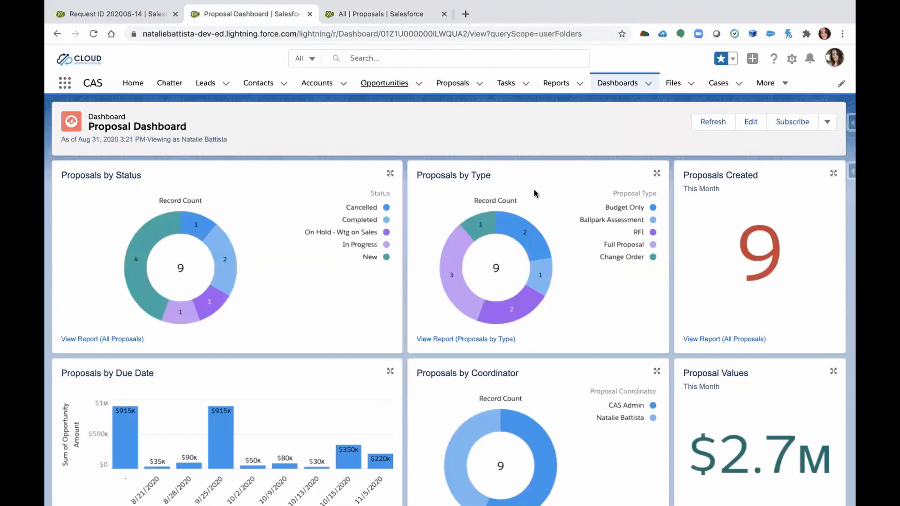
scroll(791, 227, down, 1)
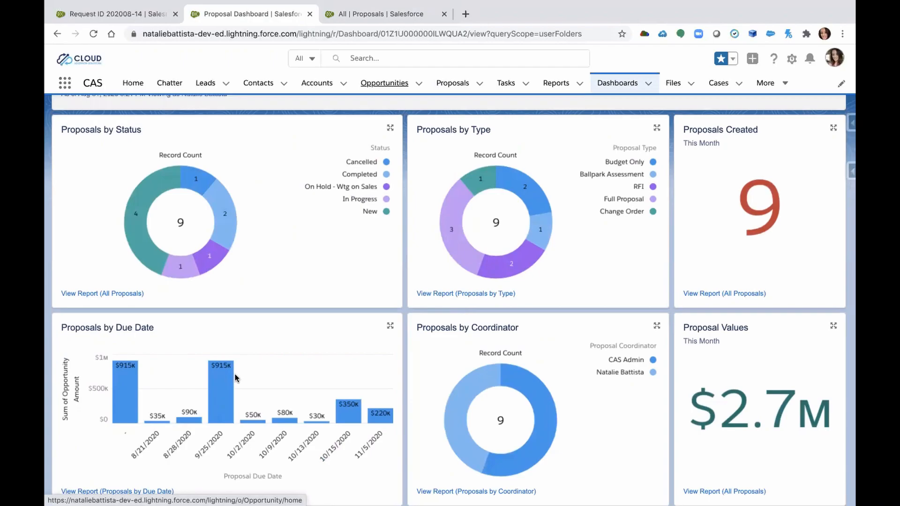
mouse_move(231, 380)
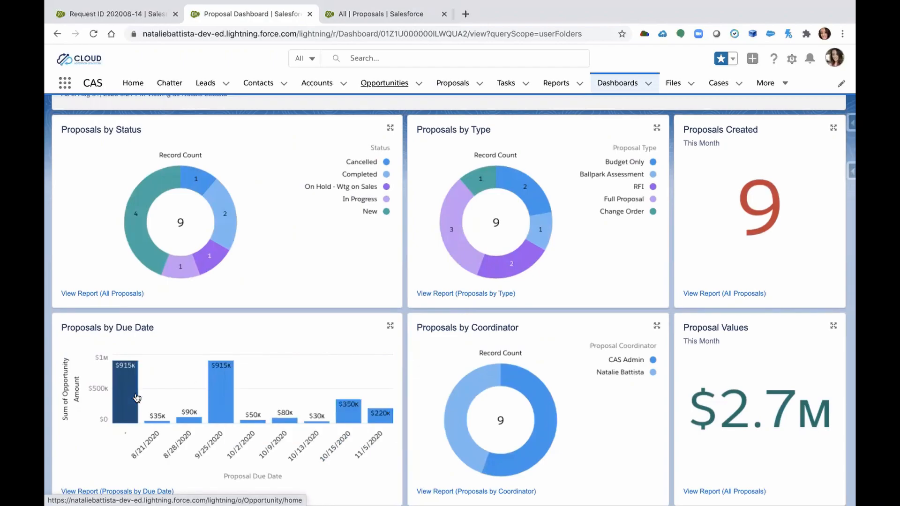
mouse_move(126, 399)
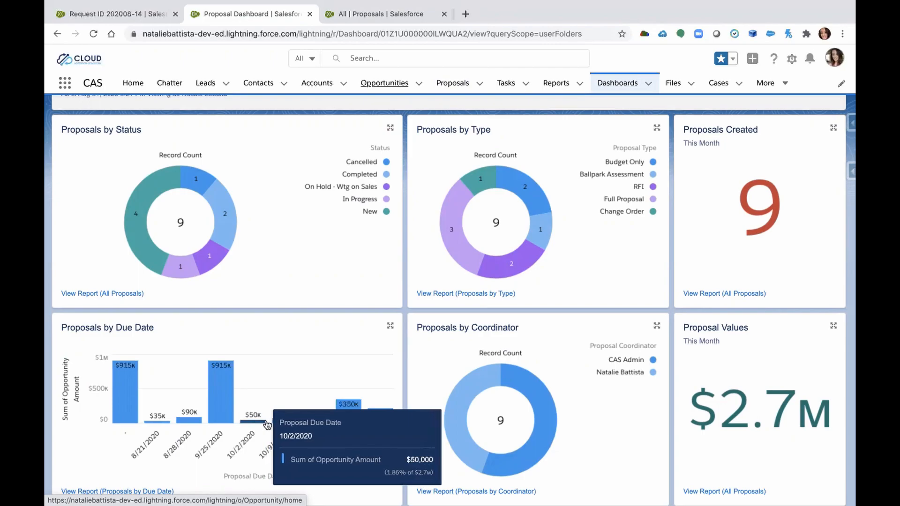
mouse_move(285, 425)
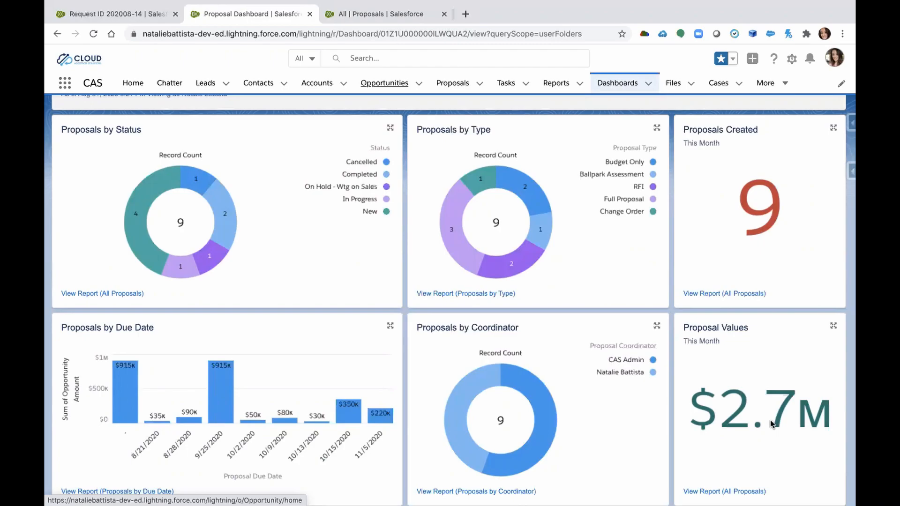
scroll(770, 420, up, 2)
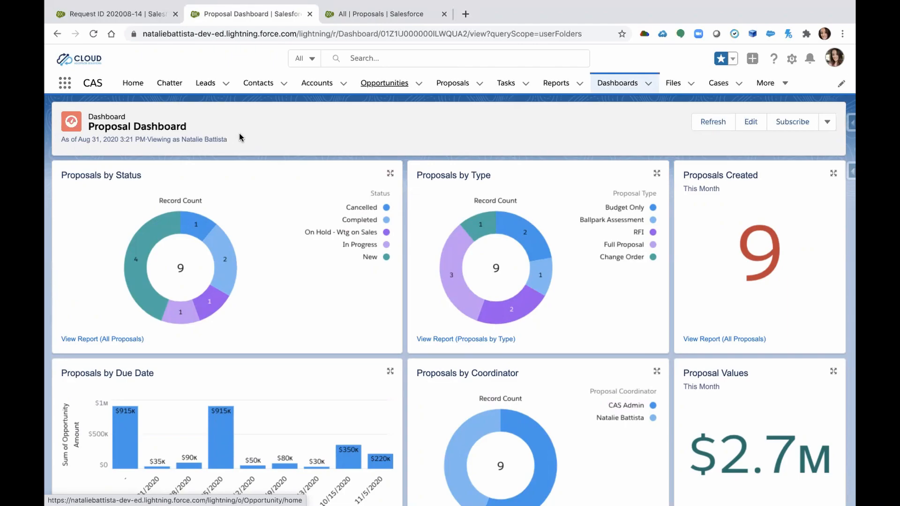
Step: Return to the Change Order proposal record and preview the summary of its related opportunity
click(110, 14)
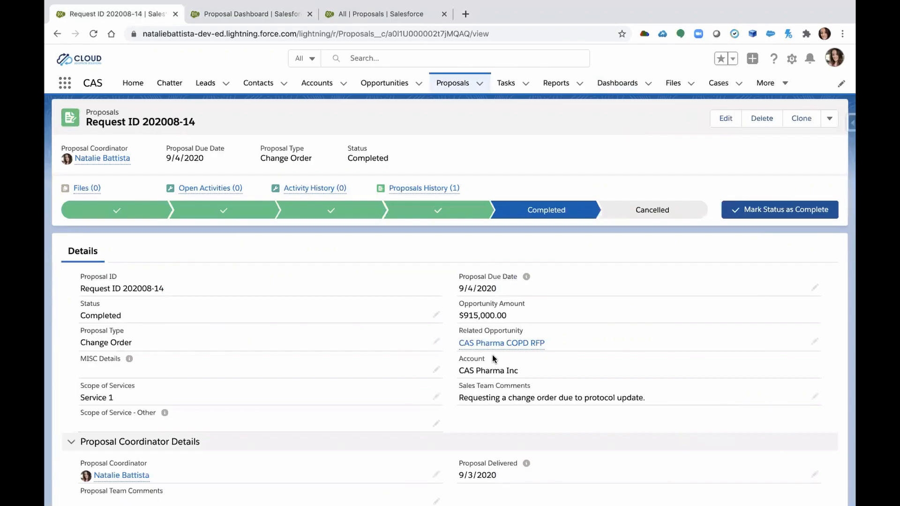
mouse_move(489, 345)
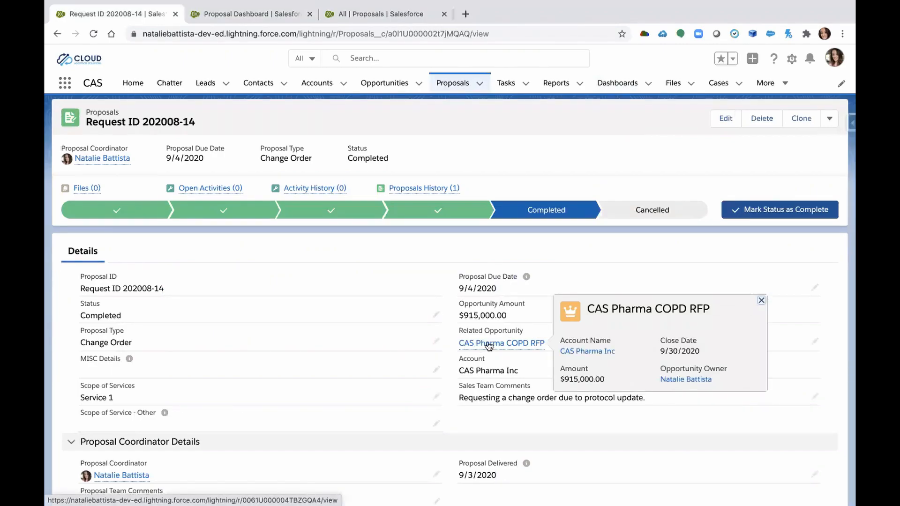